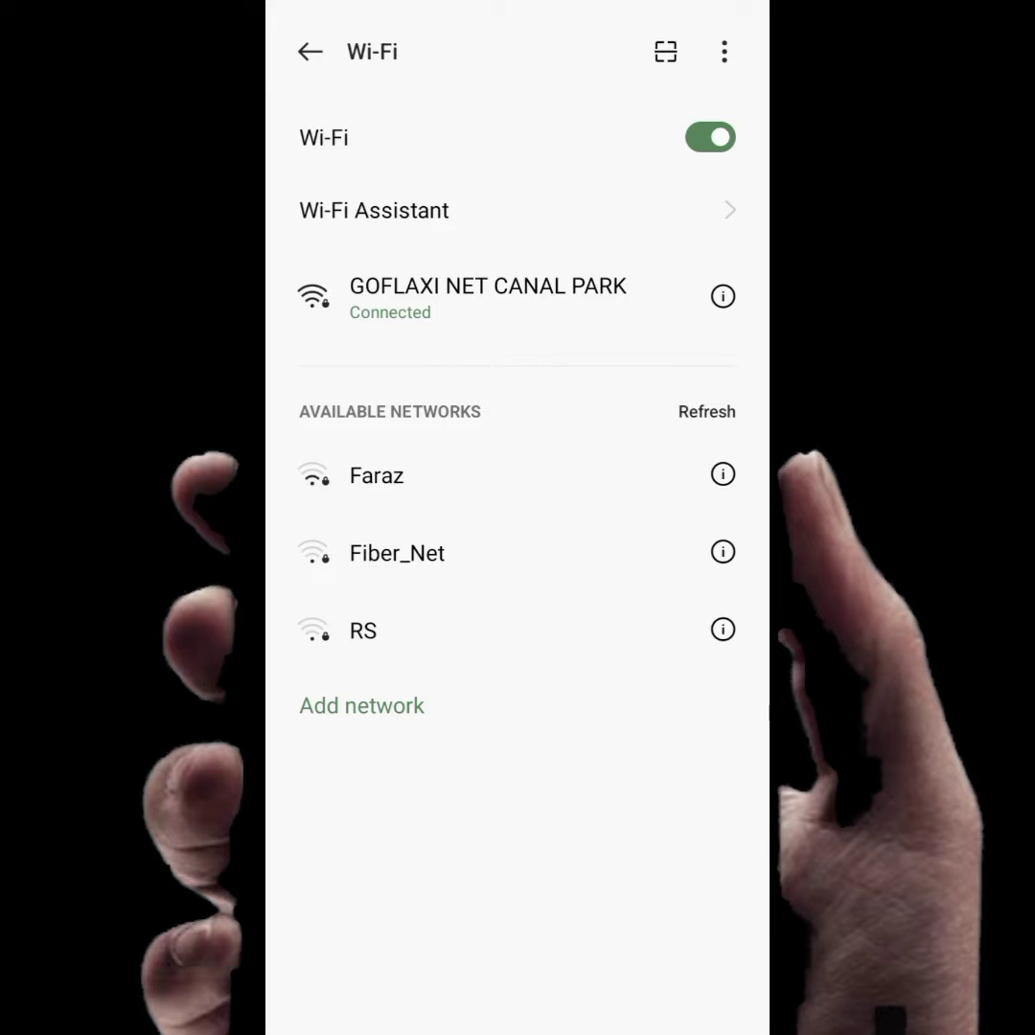
Step: Toggle Wi-Fi off and back on so the phone reconnects to its saved network
left_click(710, 137)
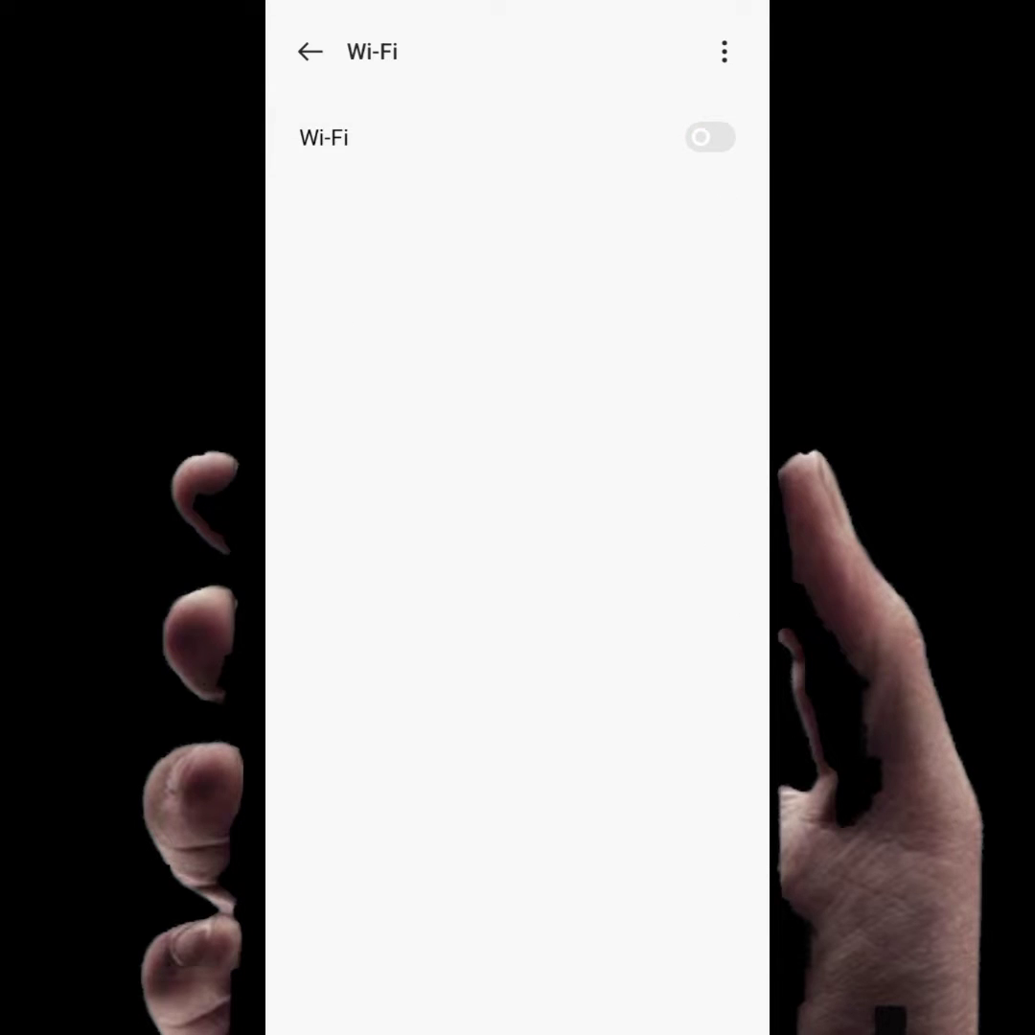
left_click(710, 137)
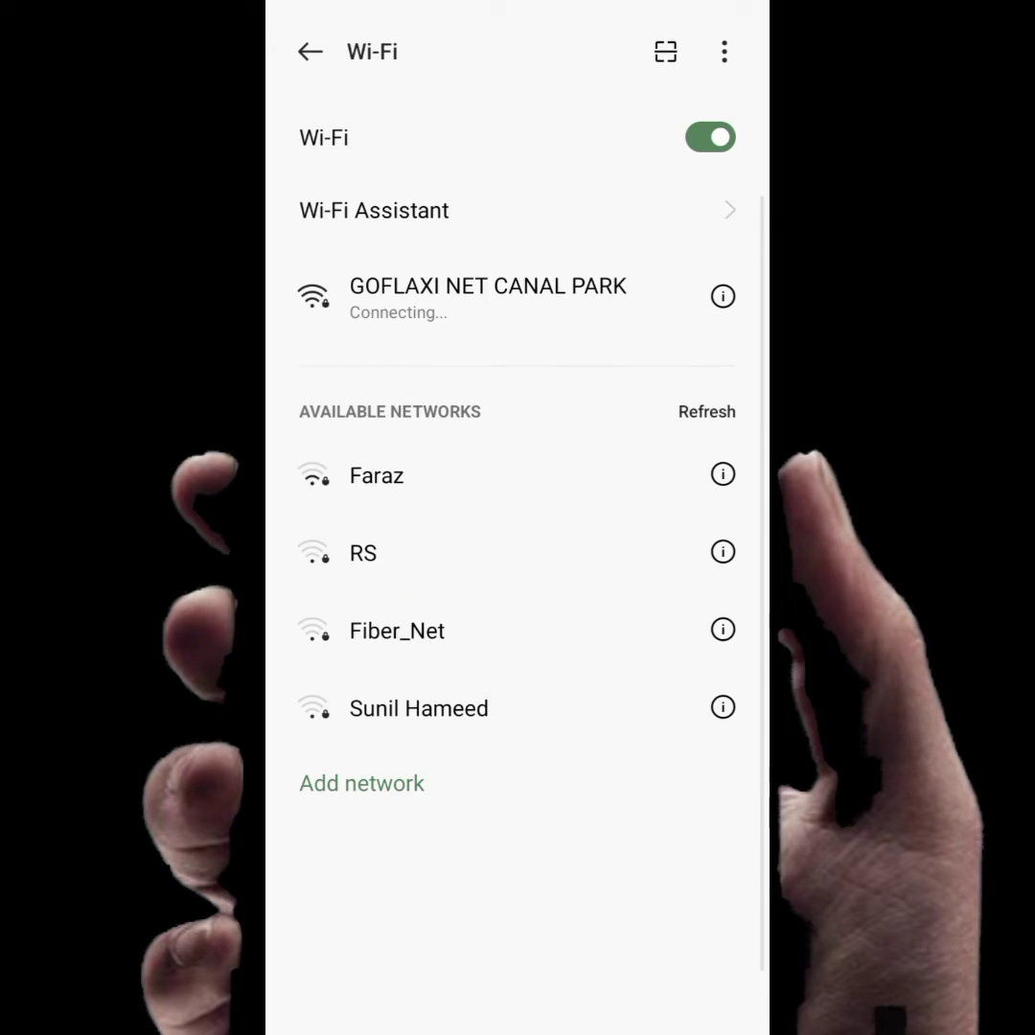
Step: Check that the GOFLAXI NET CANAL PARK network's IP settings are DHCP
left_click(436, 297)
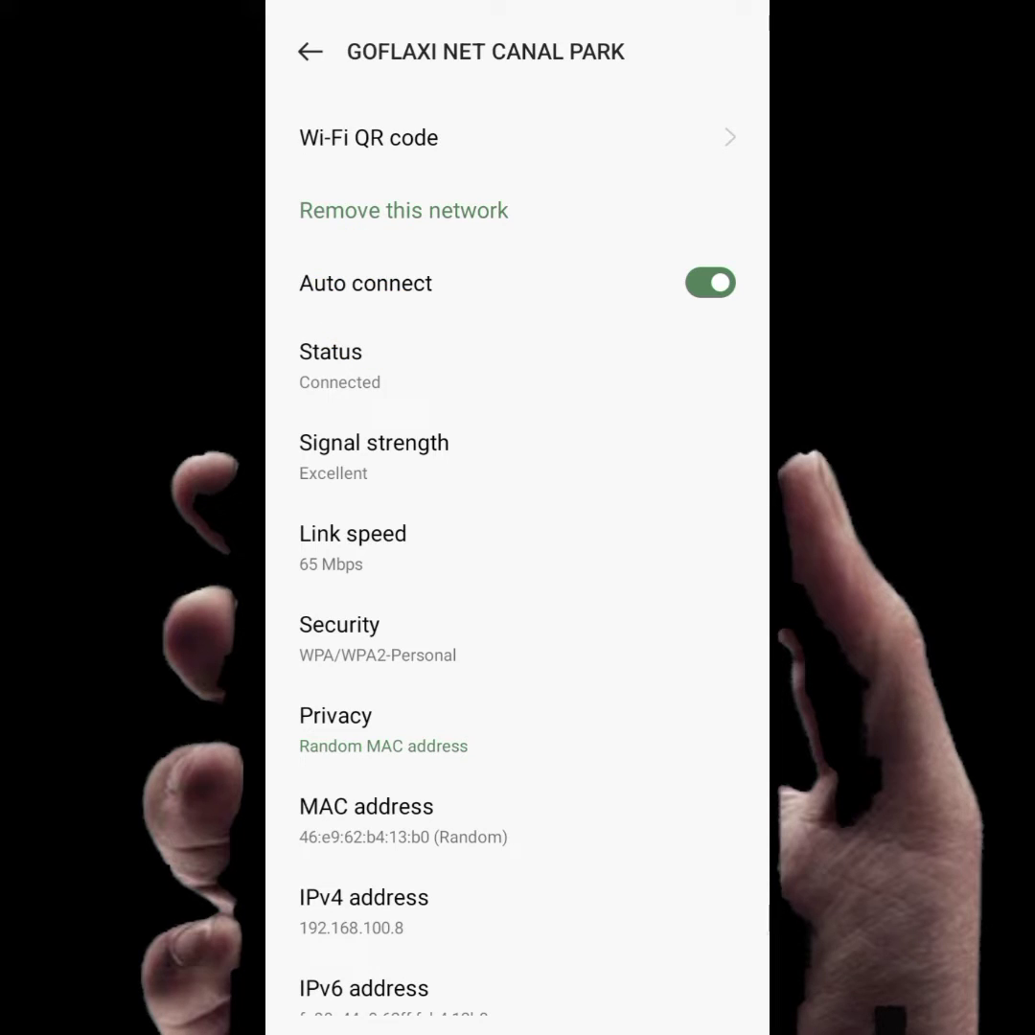
scroll(518, 537, "down", 3)
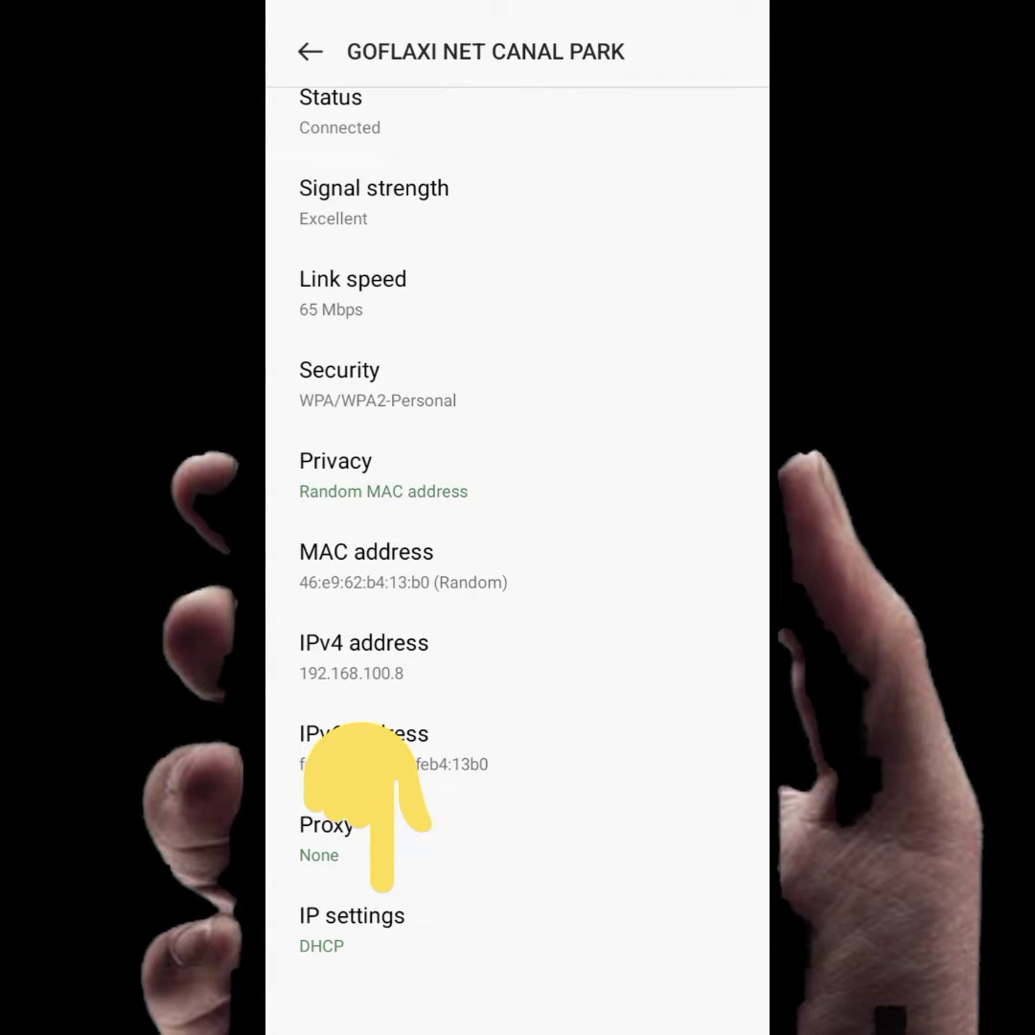
left_click(501, 941)
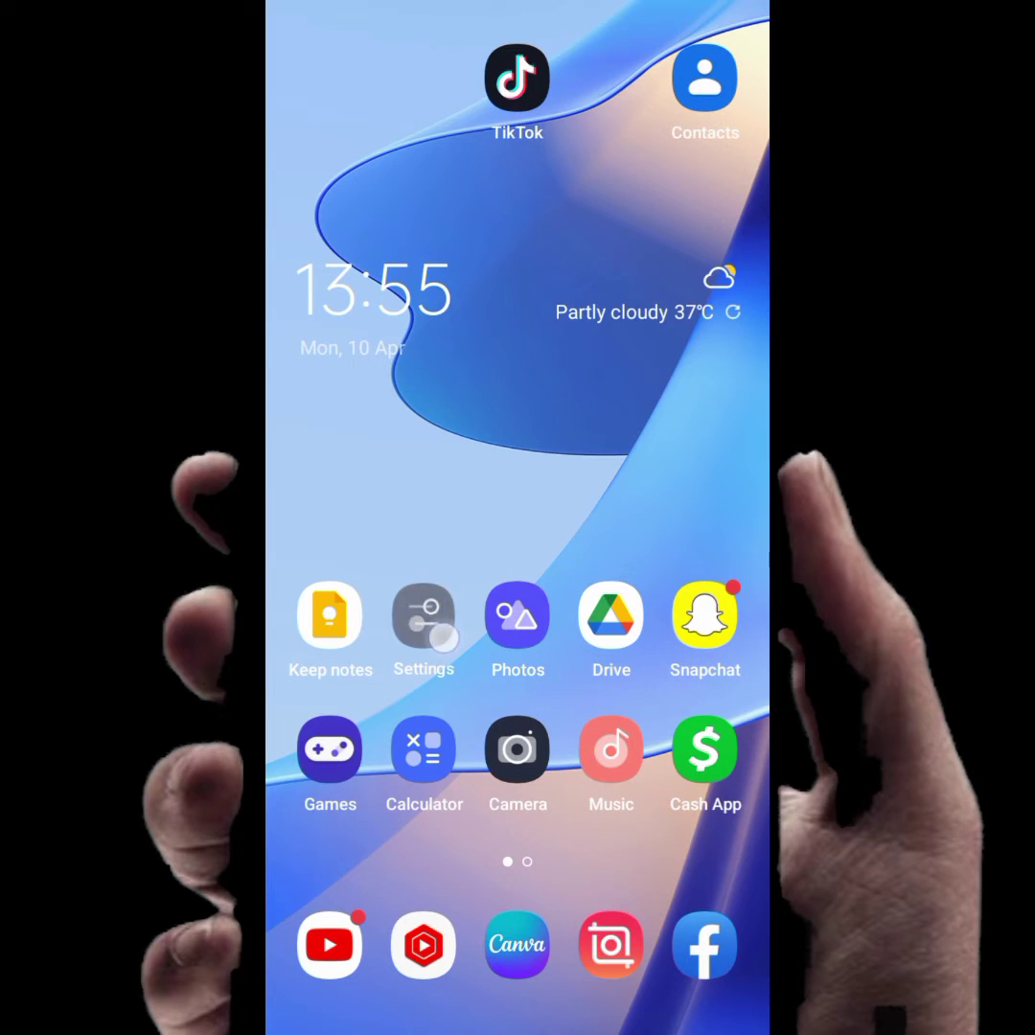
Step: Reopen Settings from the home screen and enter System settings
left_click(424, 615)
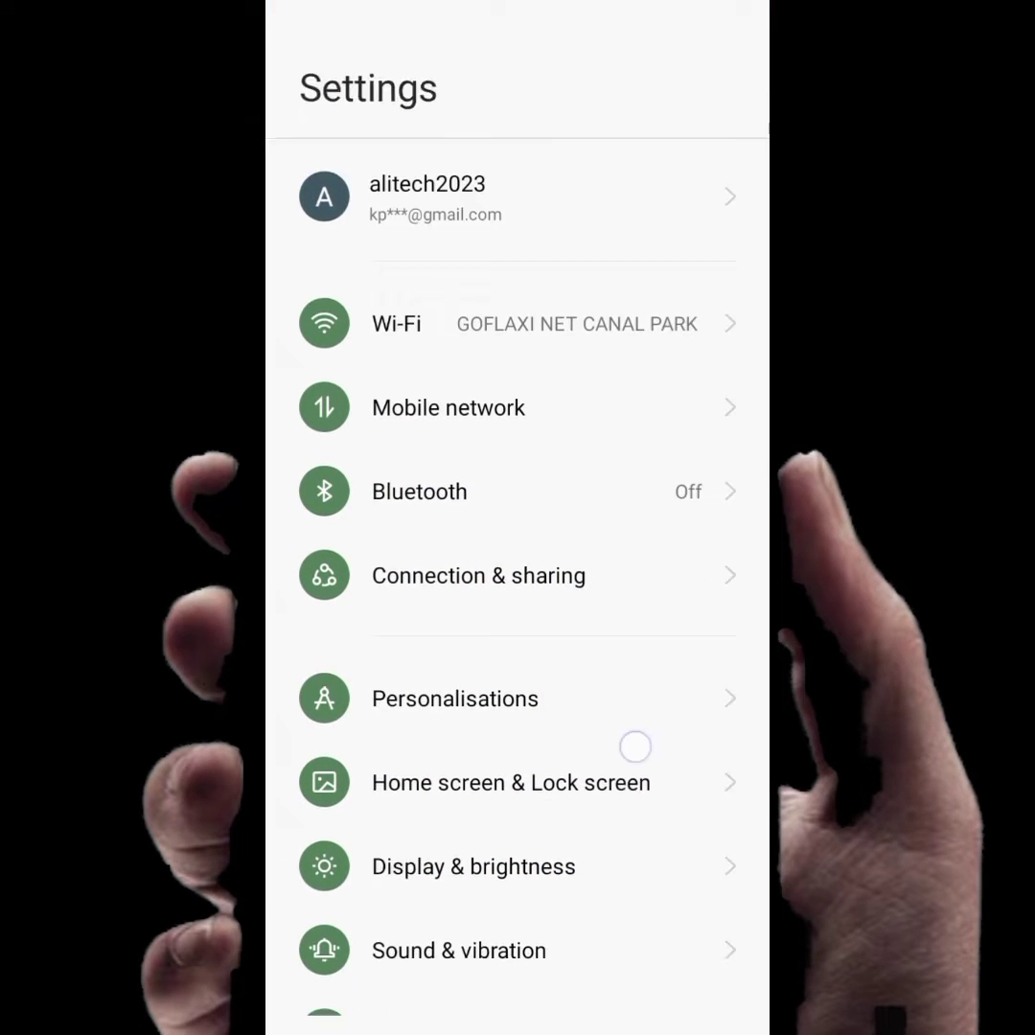
scroll(517, 576, "down", 3)
scroll(517, 576, "down", 3)
scroll(518, 575, "down", 3)
scroll(518, 575, "down", 3)
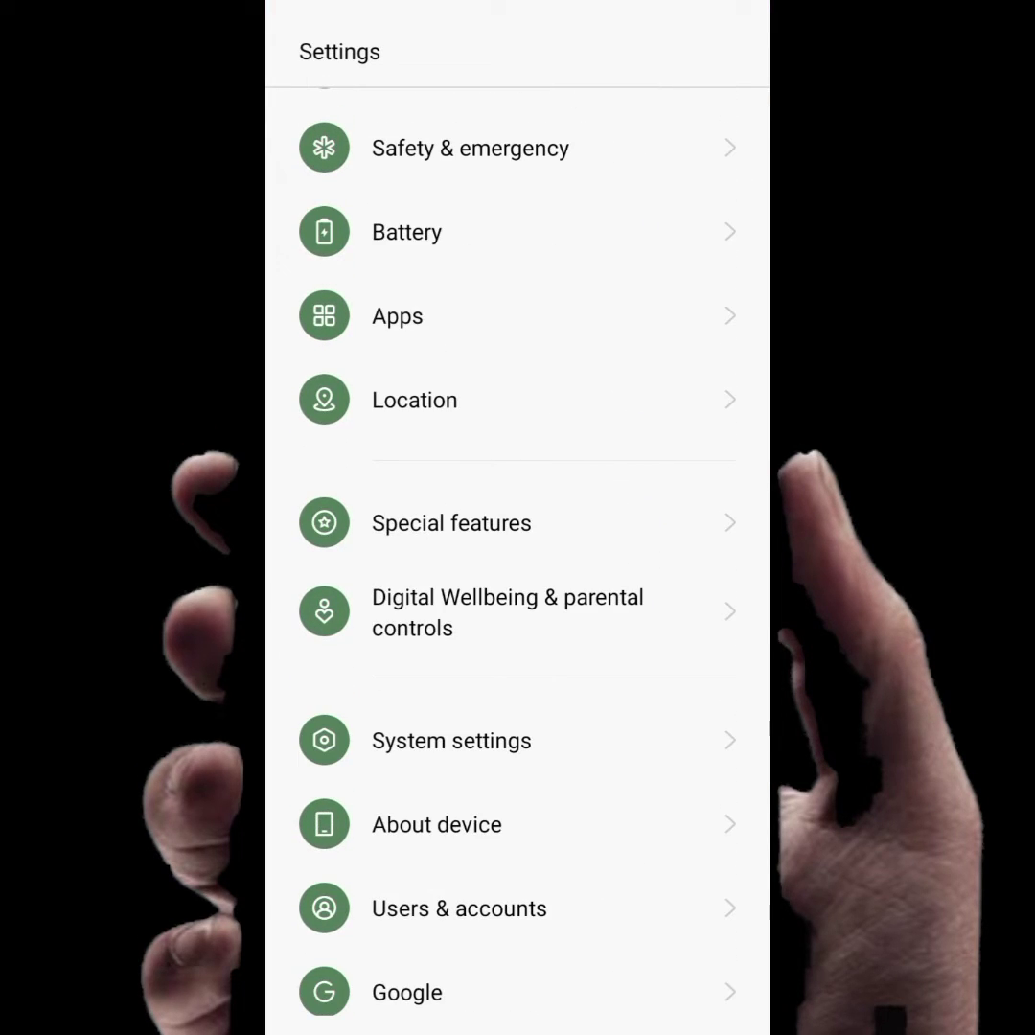
left_click(601, 746)
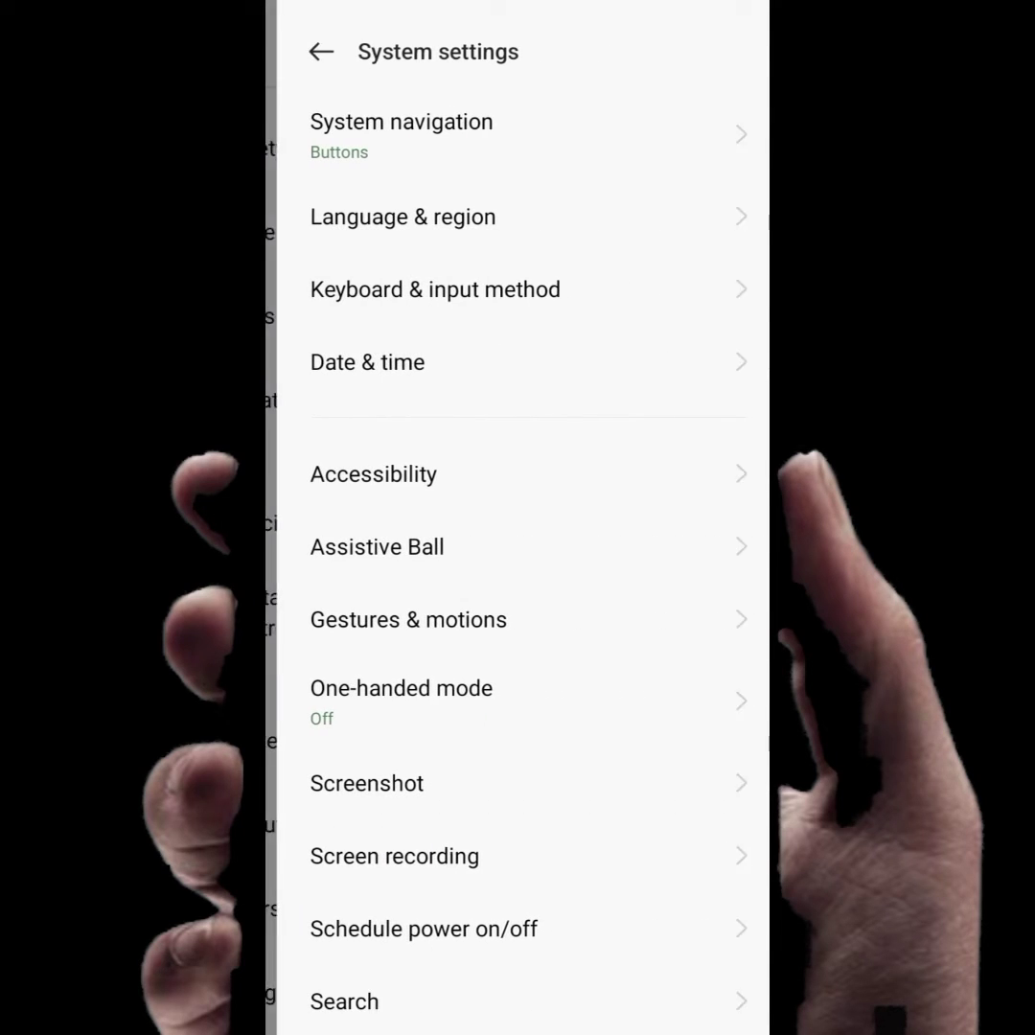
scroll(517, 576, "down", 5)
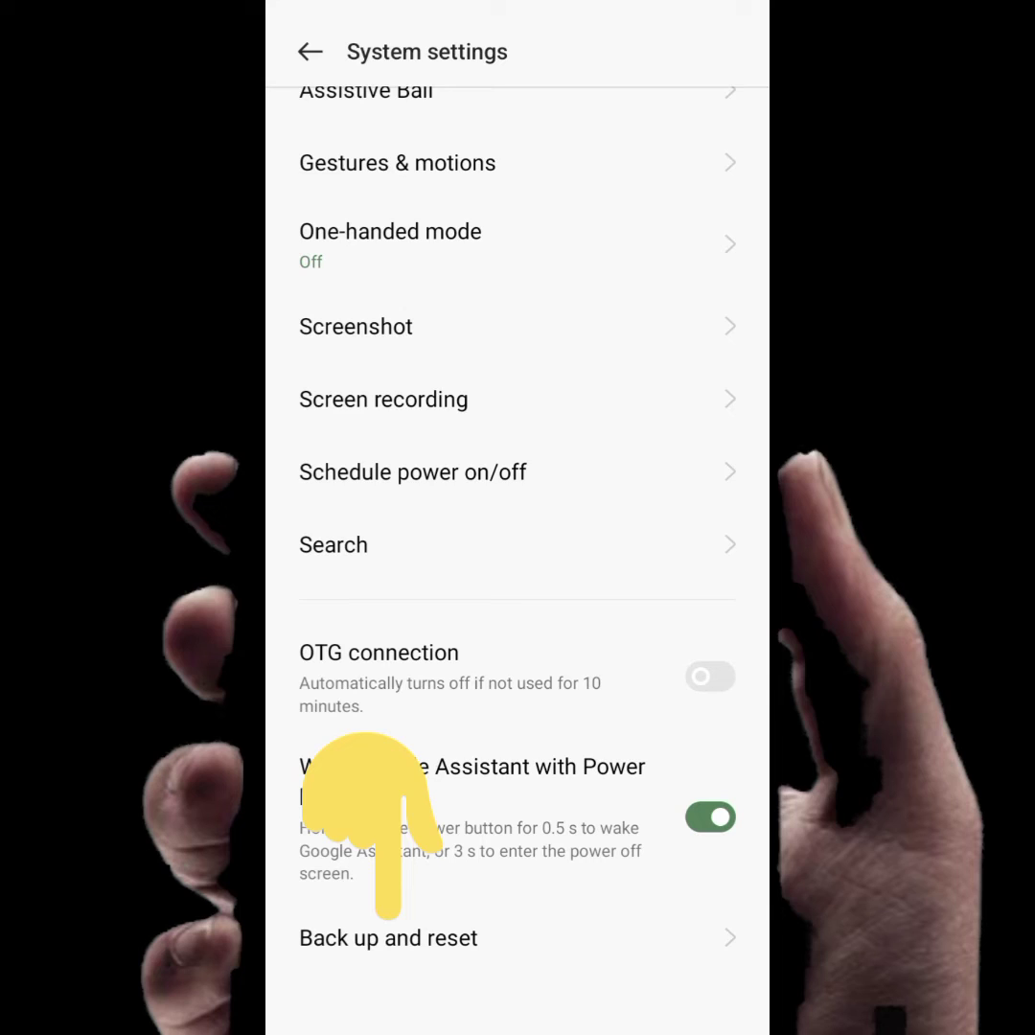
Step: Go from Back up and reset to the Reset phone page showing Reset network settings
left_click(388, 938)
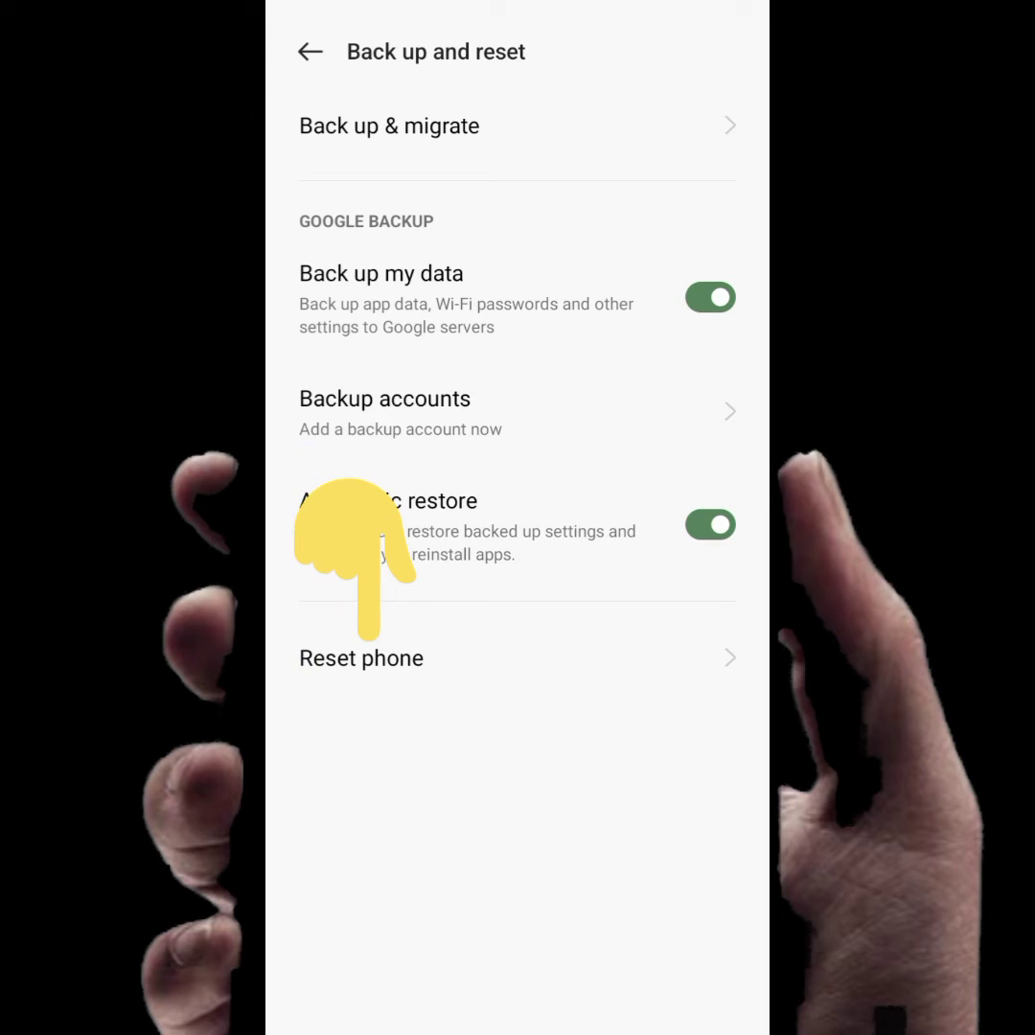
left_click(334, 624)
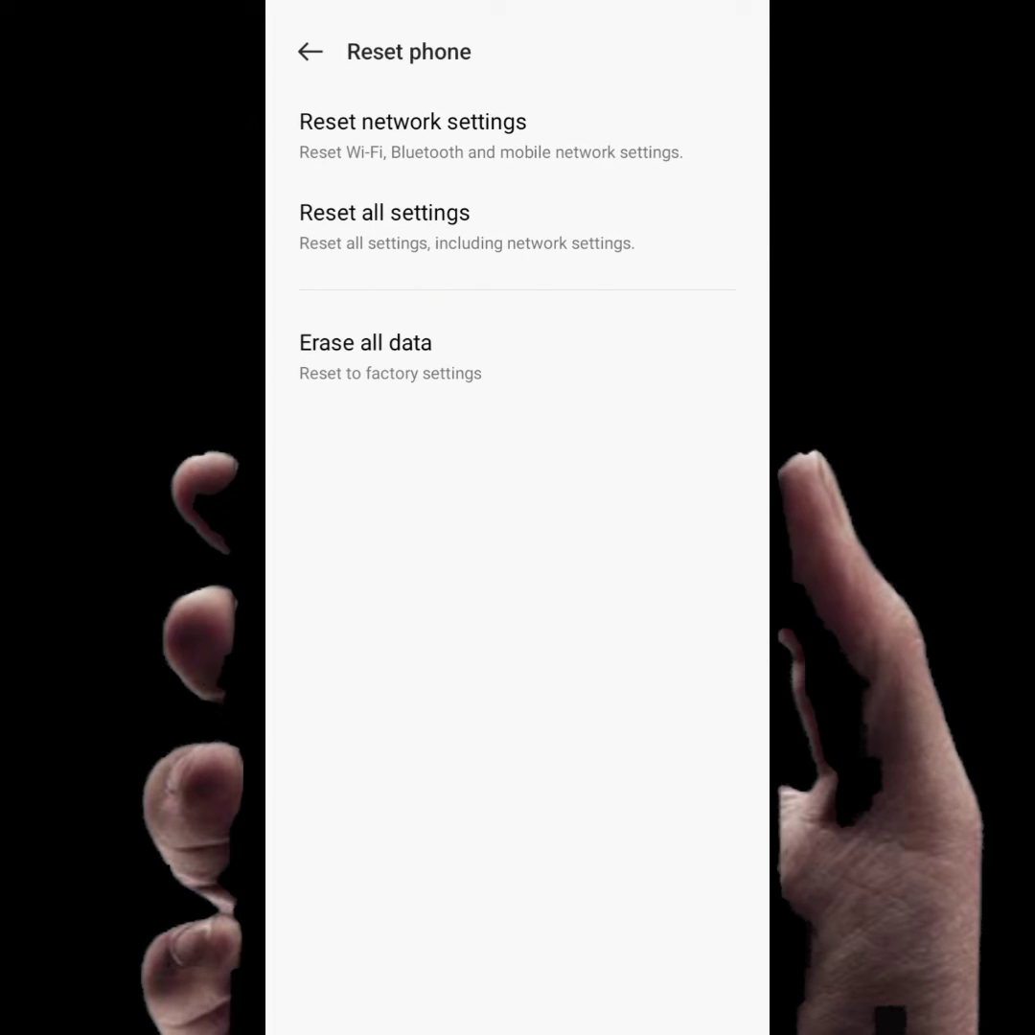